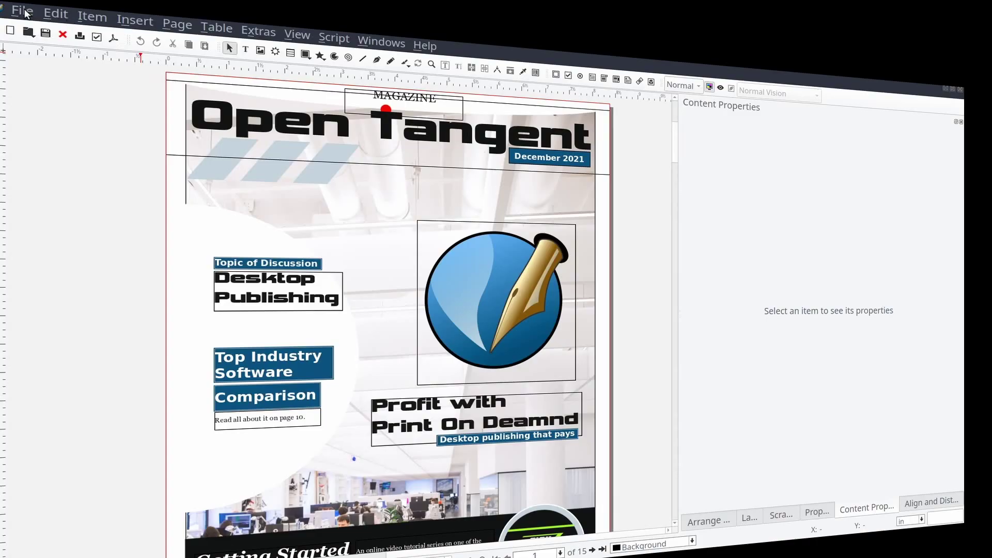
- Start Collect for Output and choose Designer_01 as the destination directory
left_click(26, 9)
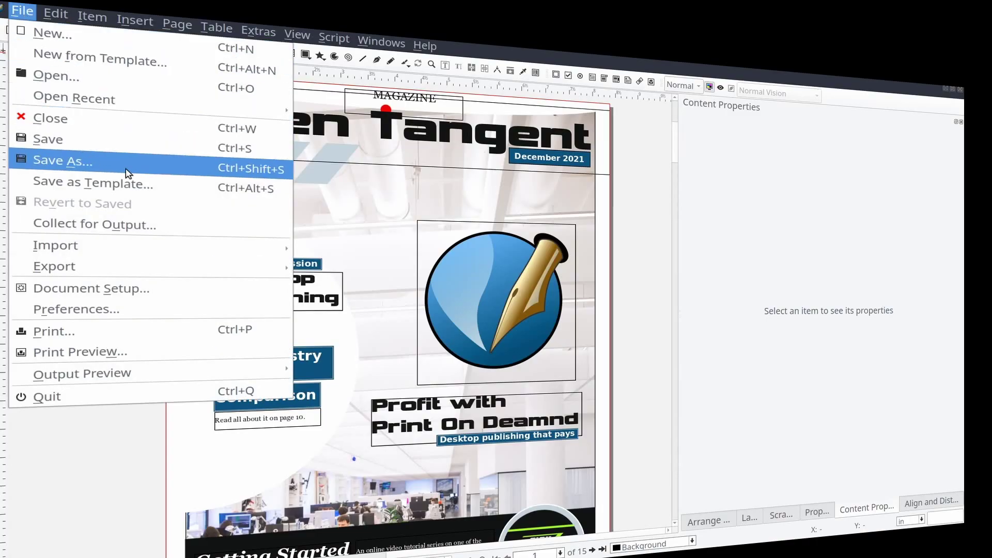
left_click(197, 235)
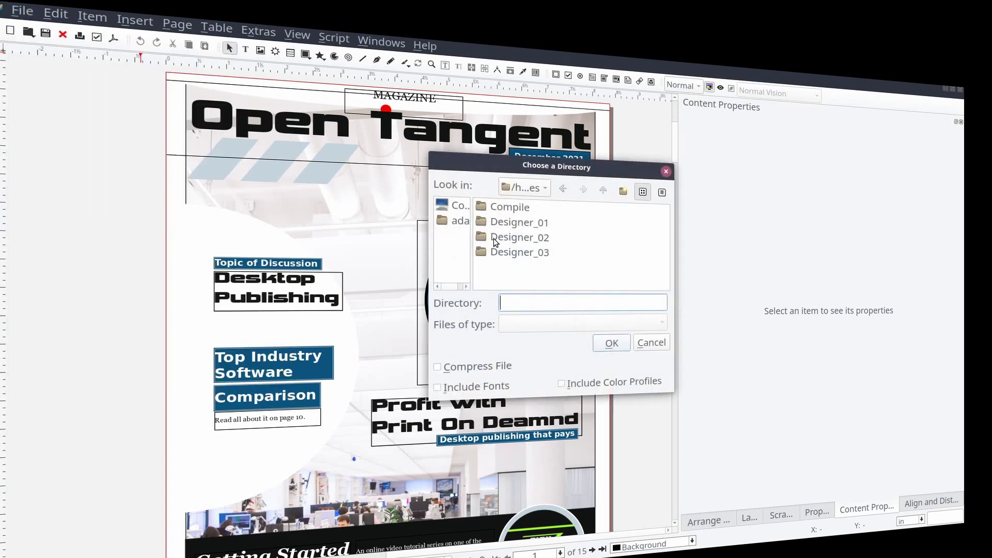
left_click(519, 223)
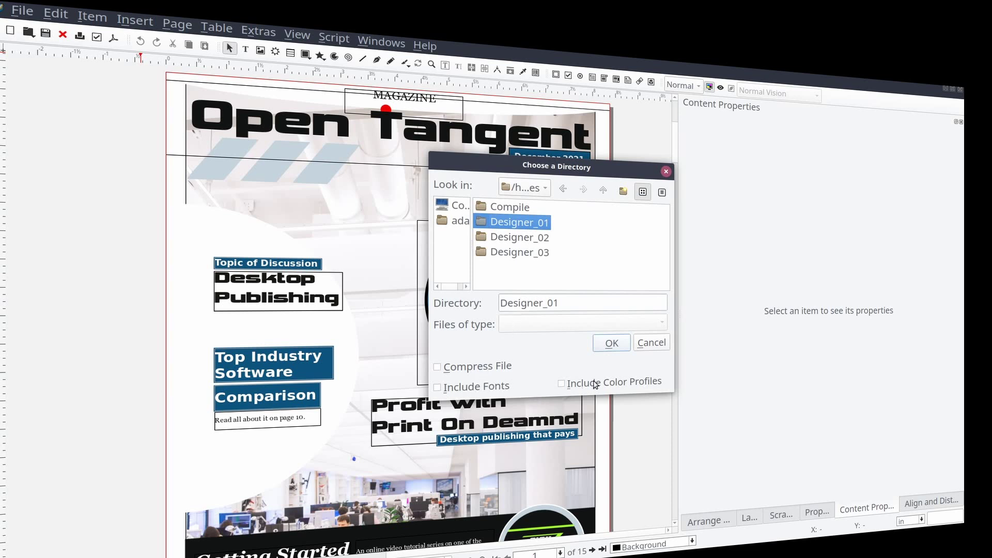
- Confirm collecting into Designer_01, then inspect Designer_02 and its images folder
left_click(613, 349)
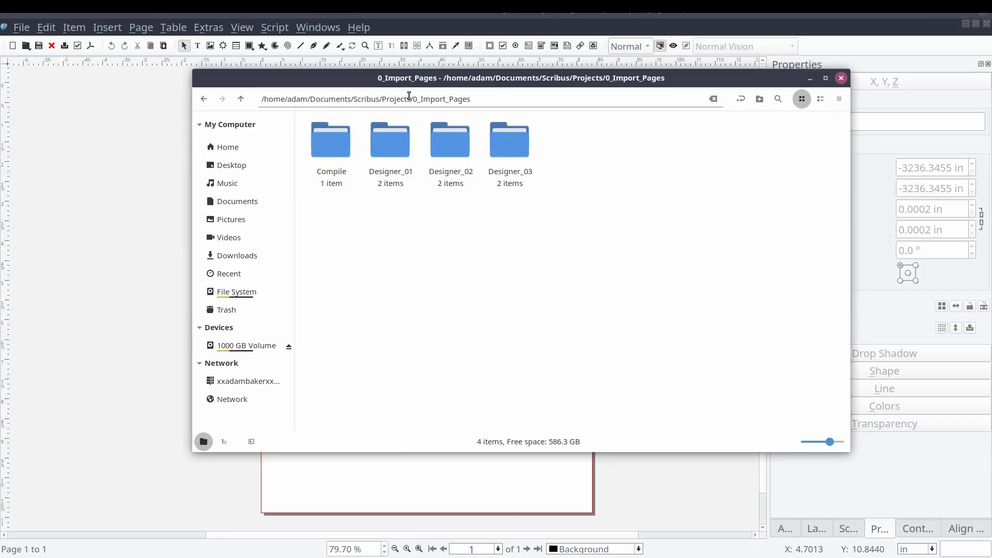
left_click(394, 189)
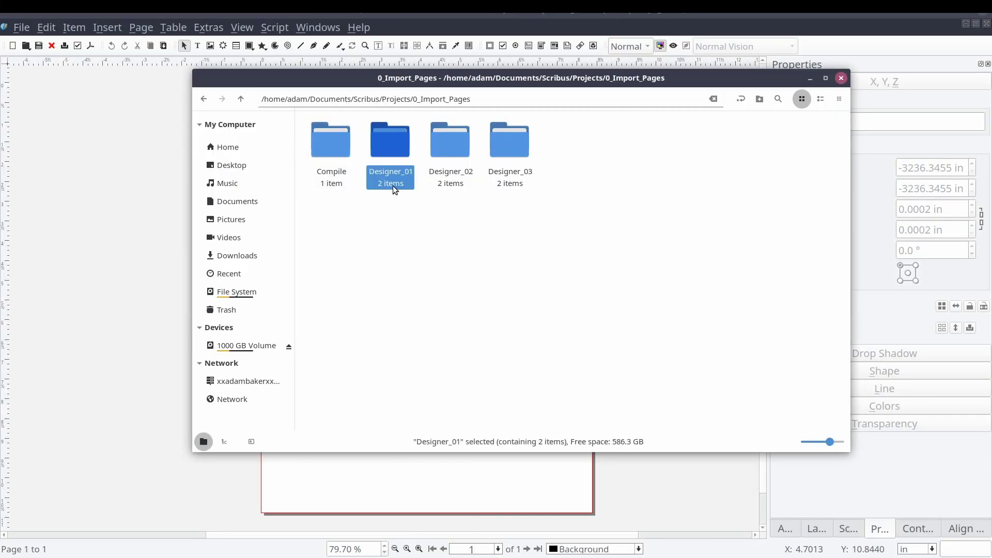
double_click(462, 175)
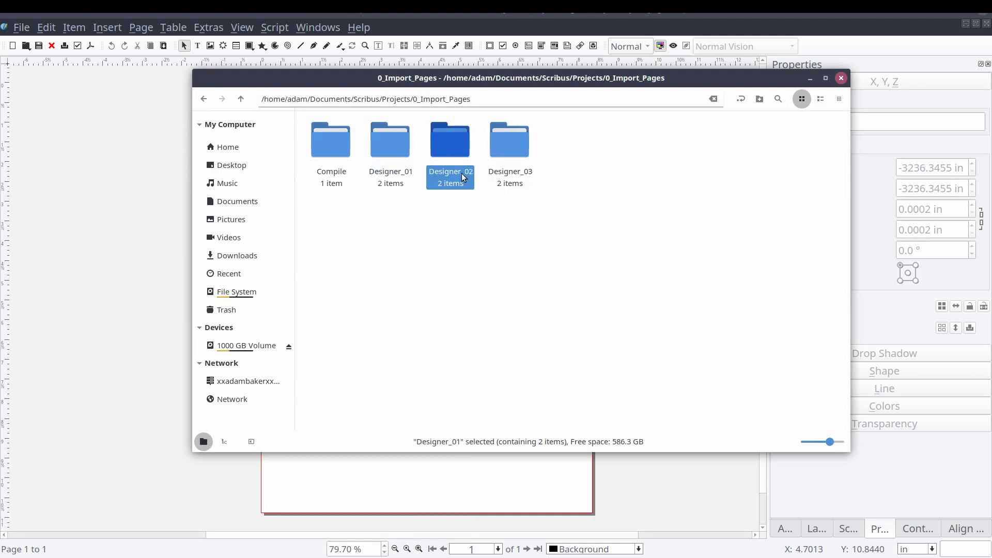
left_click(394, 156)
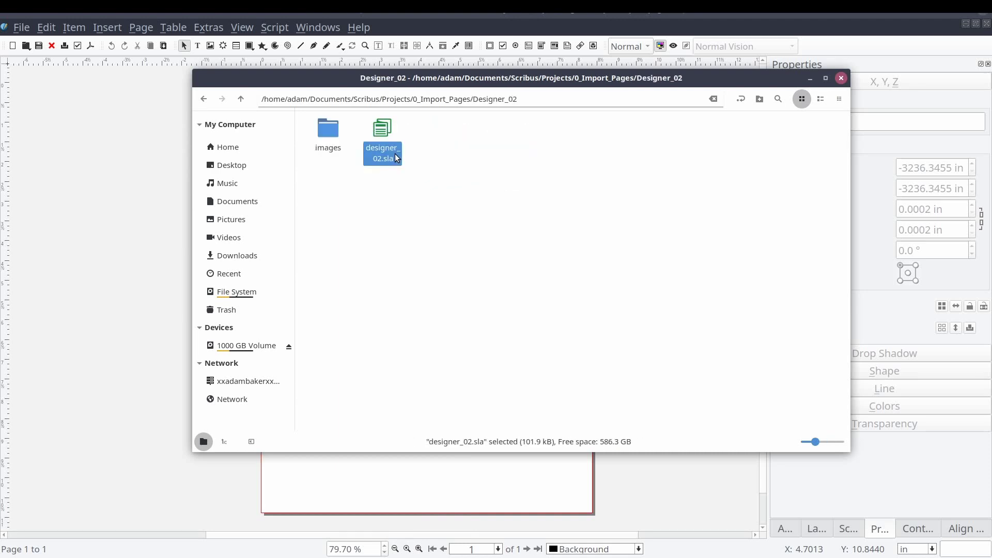
double_click(335, 145)
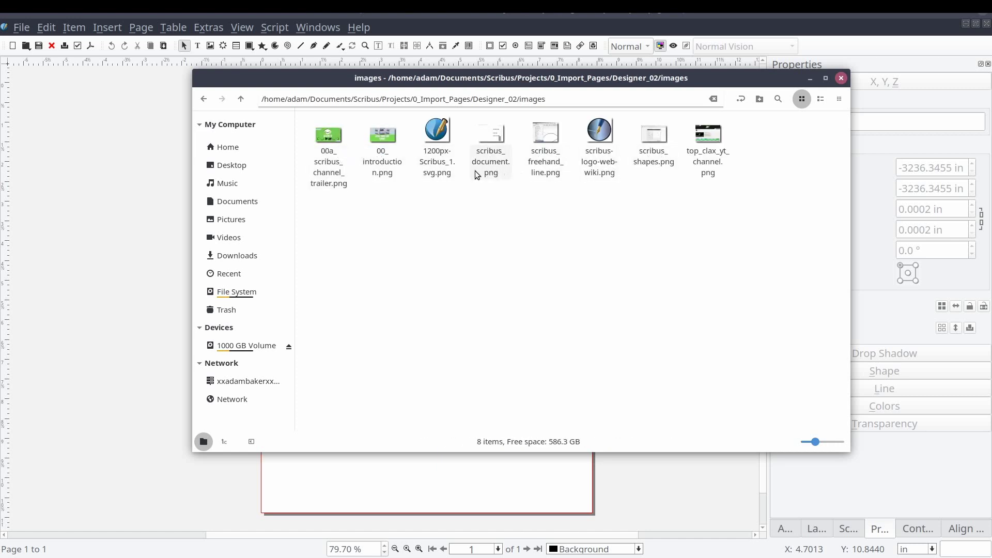
left_click(241, 99)
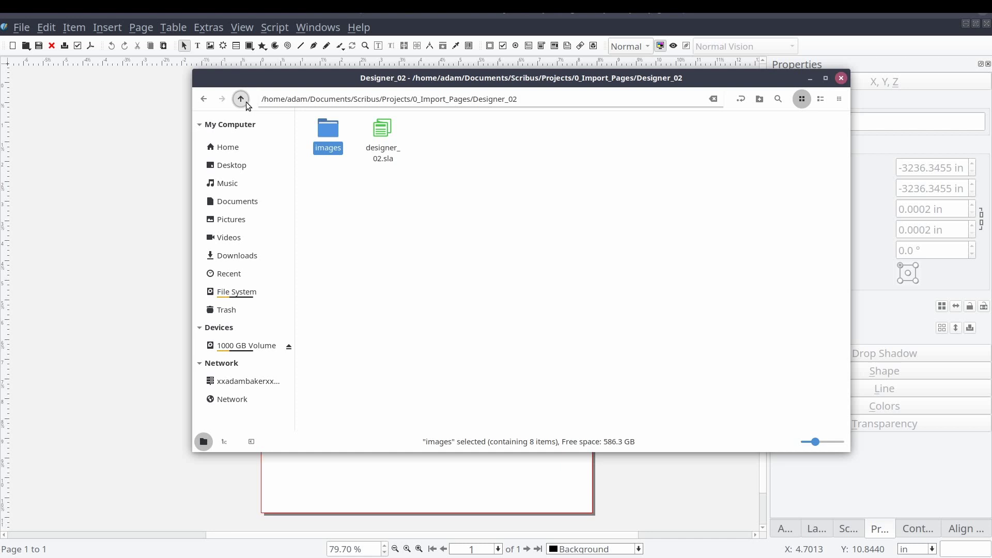
left_click(241, 99)
- Inspect Designer_03 and its images, then open the Compile folder containing import_pages.sla
double_click(509, 139)
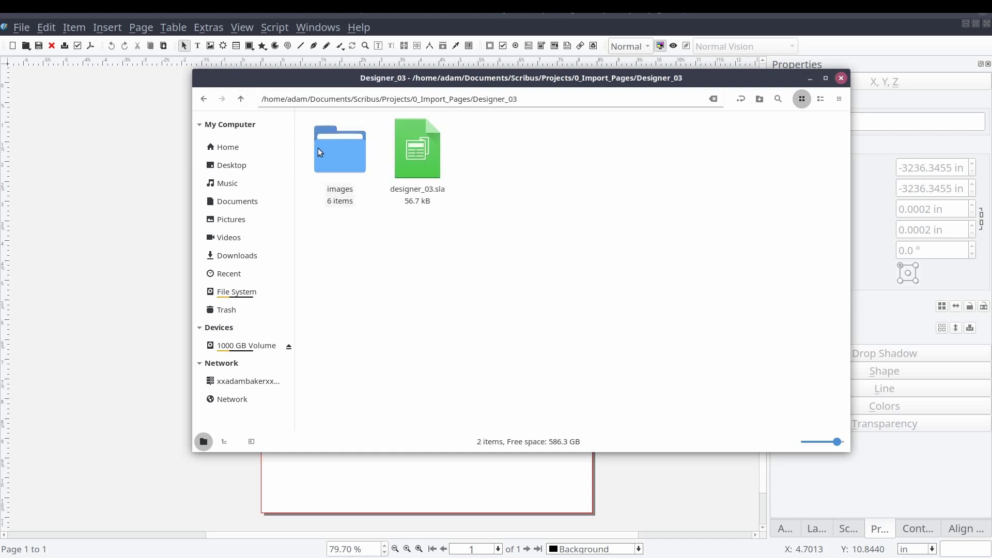
double_click(355, 159)
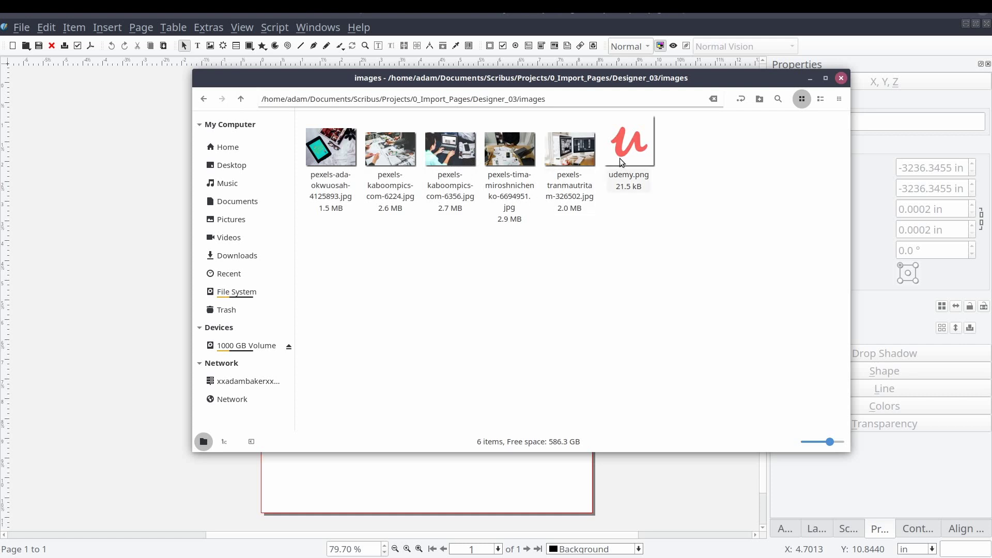
left_click(241, 98)
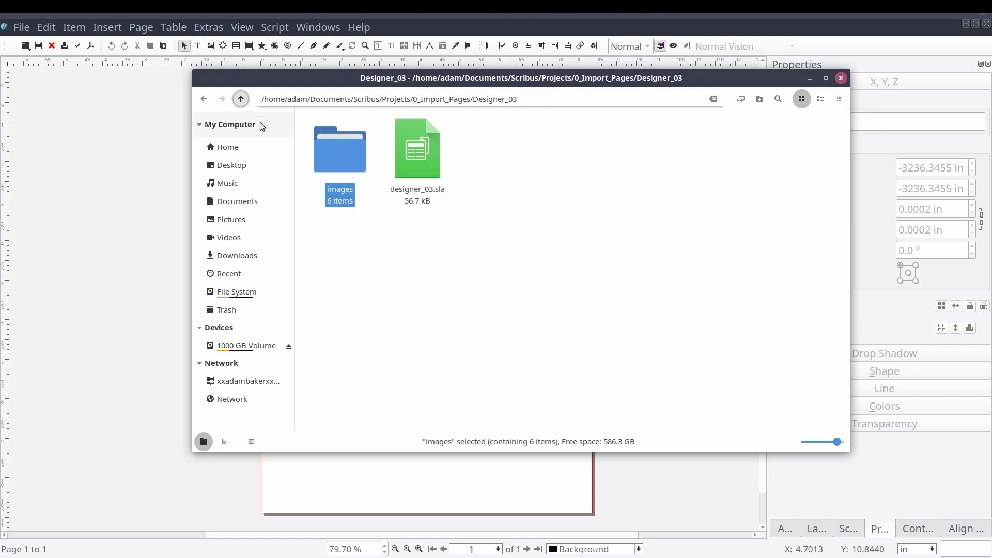
left_click(240, 98)
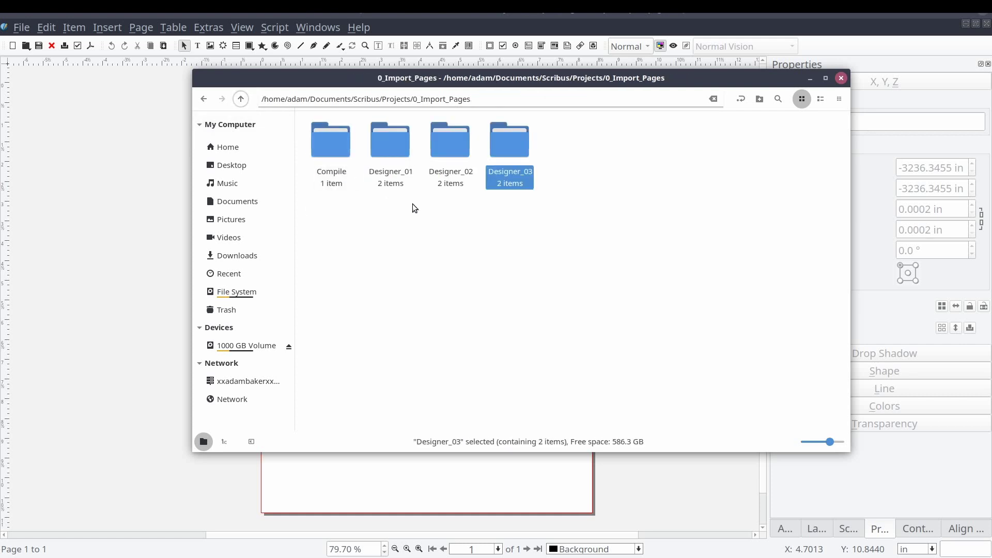
left_click(332, 147)
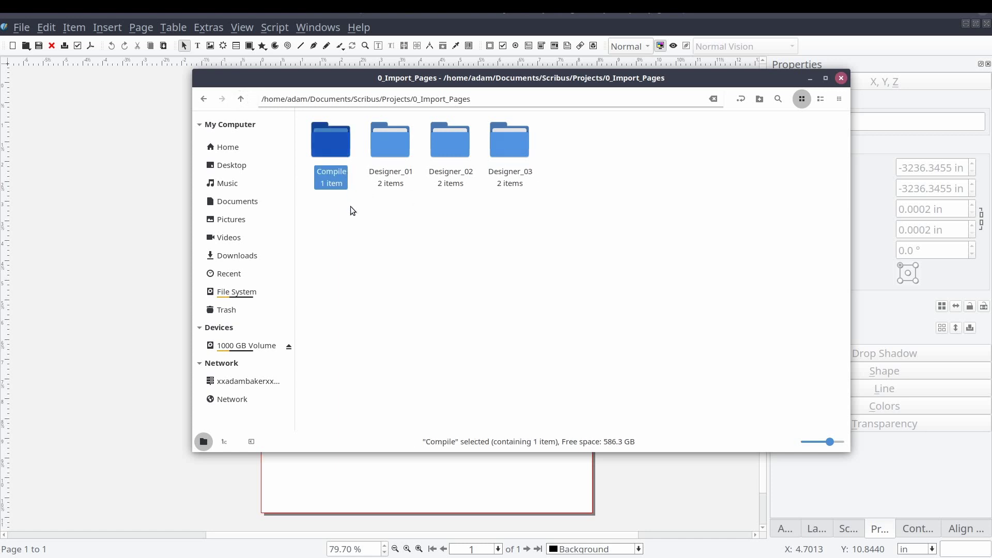
double_click(332, 153)
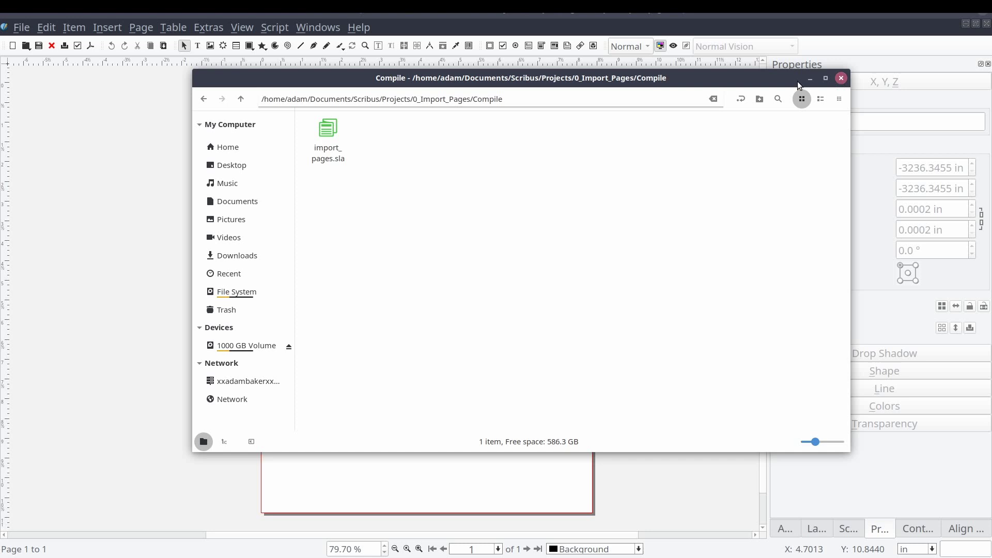
- Close Nemo and choose Designer_01/designer_01.sla as the Page > Import source document
left_click(841, 78)
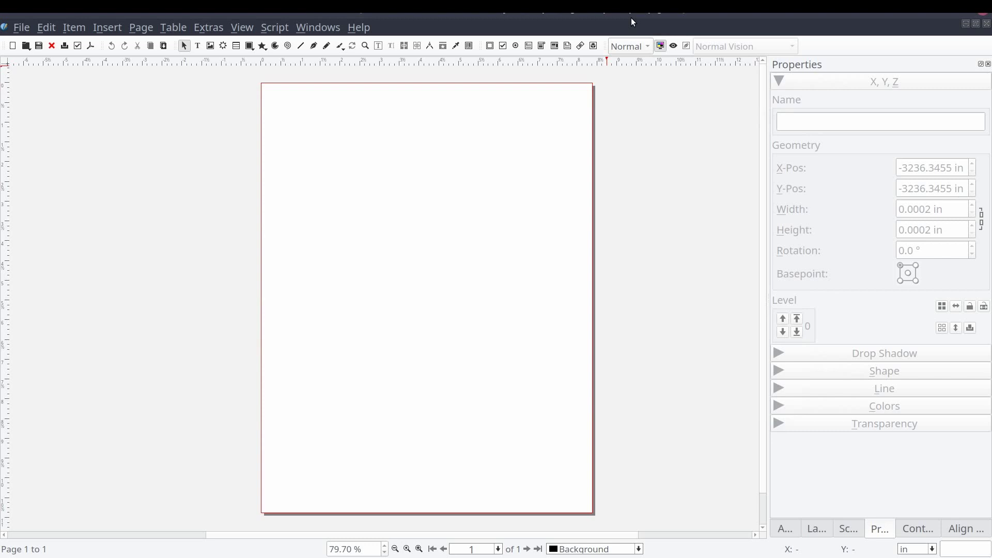
left_click(145, 30)
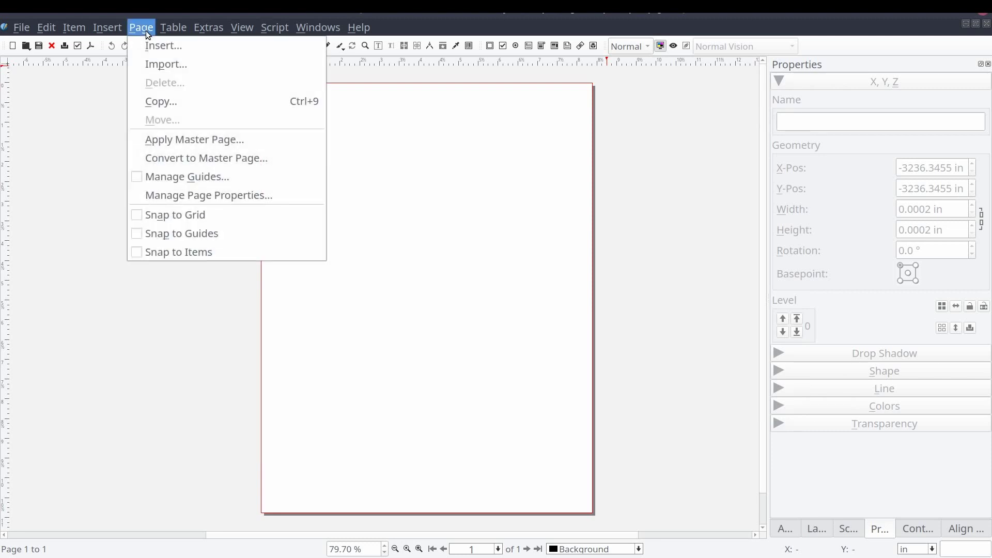
left_click(199, 69)
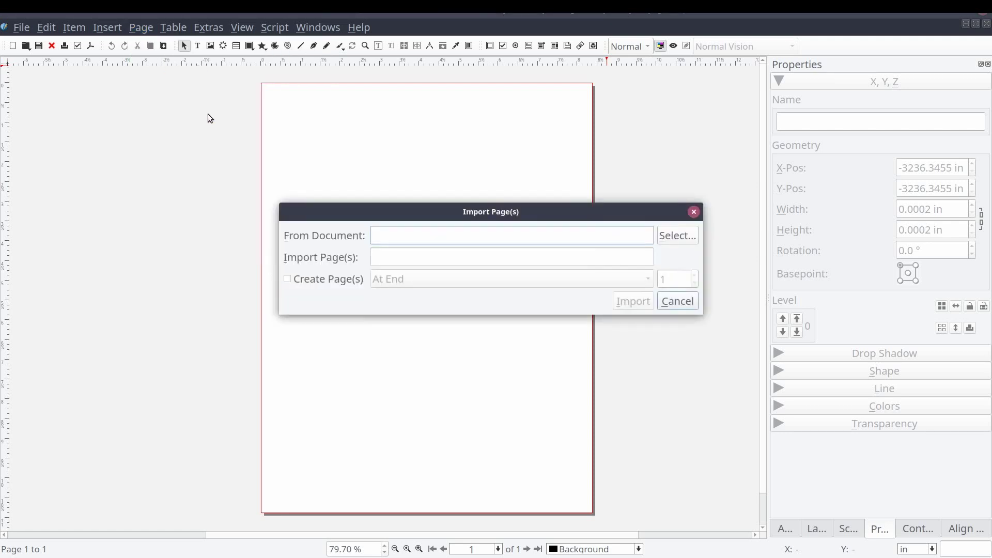
left_click(663, 237)
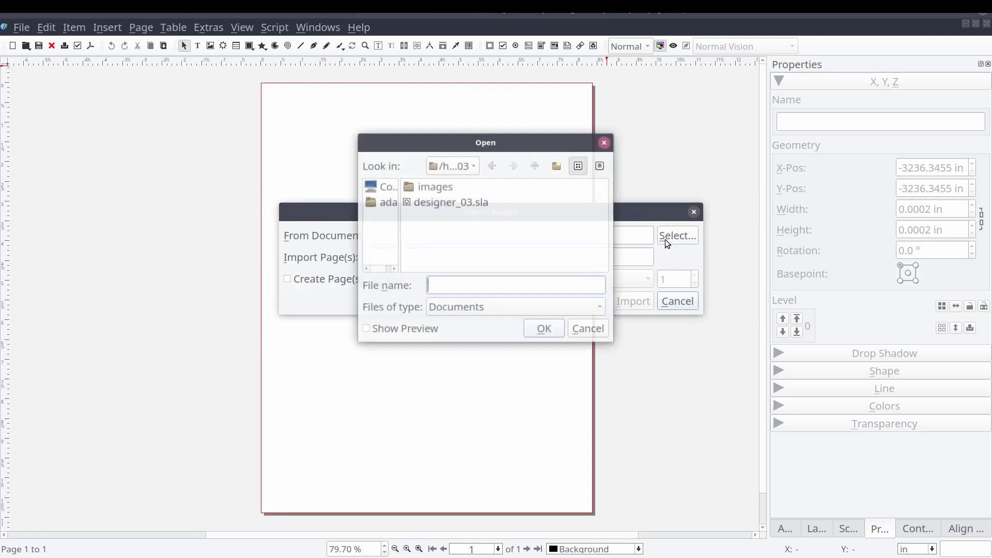
left_click(534, 166)
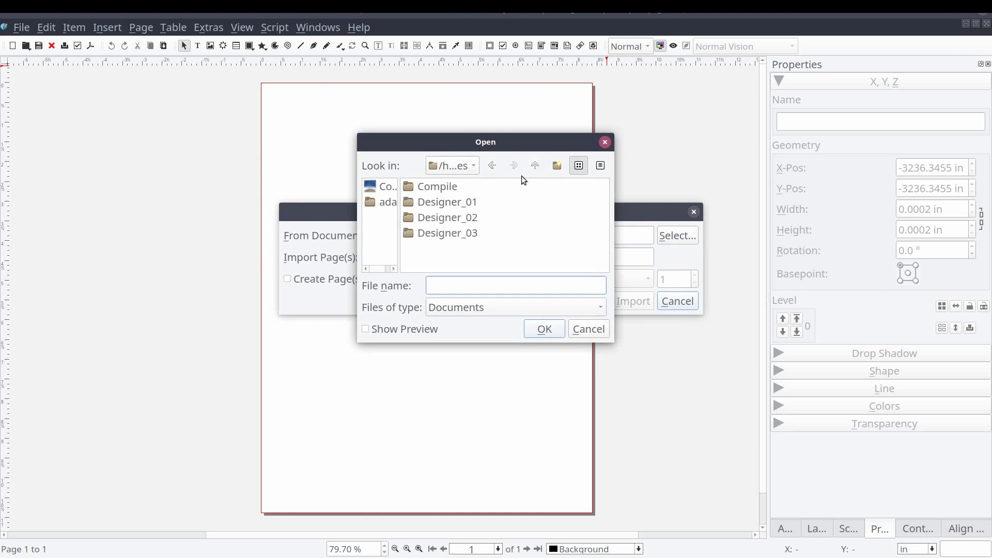
left_click(447, 204)
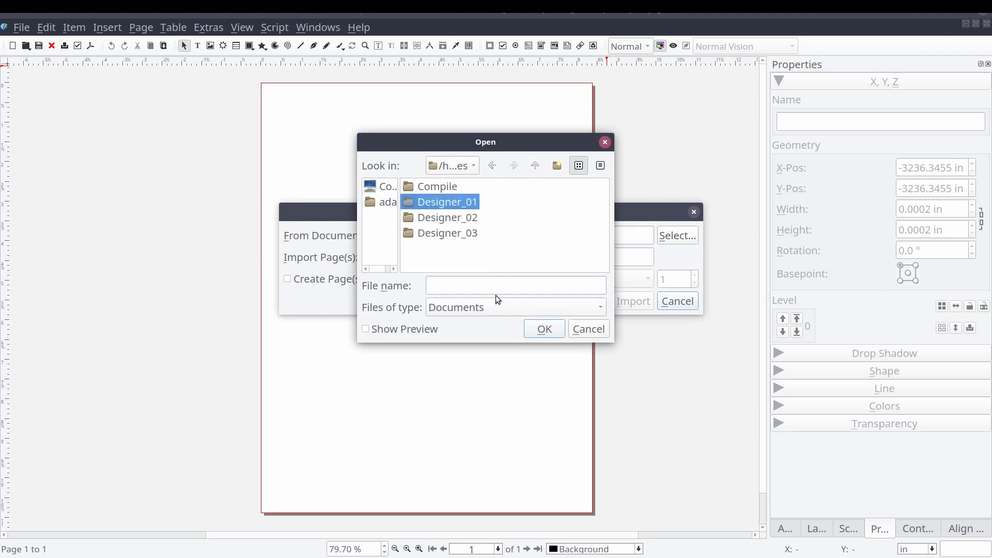
double_click(471, 205)
left_click(469, 200)
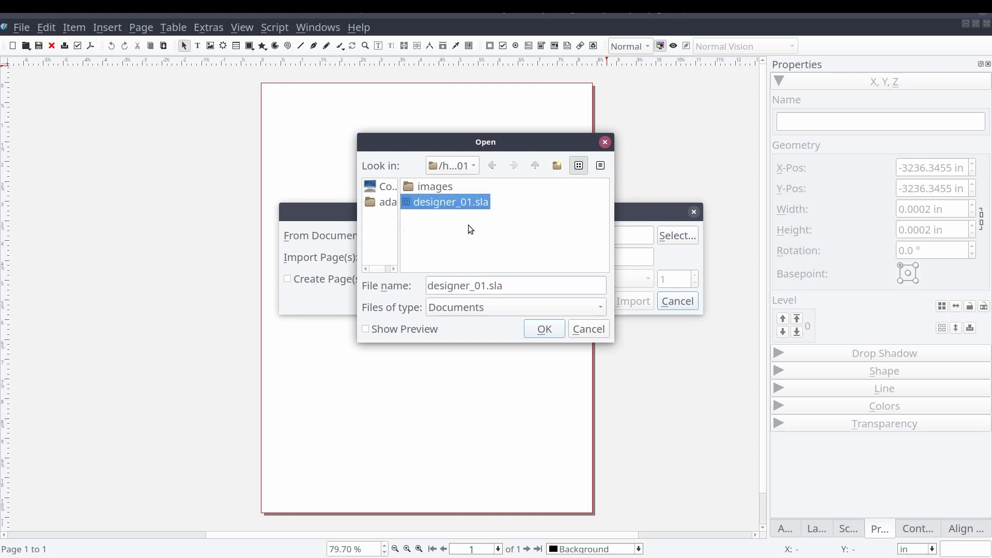
left_click(544, 330)
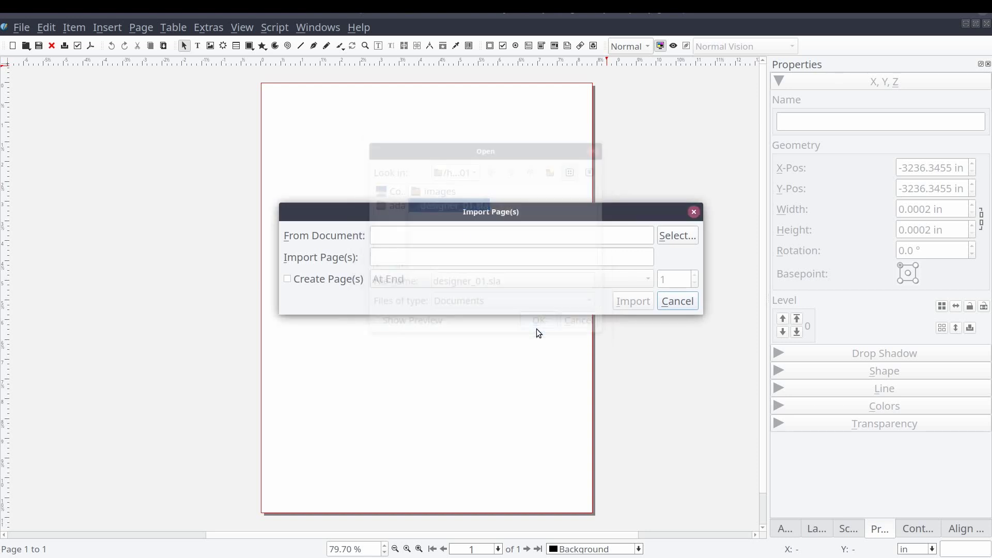
- Import all five pages as new pages placed before page 1
left_click(287, 279)
left_click(288, 279)
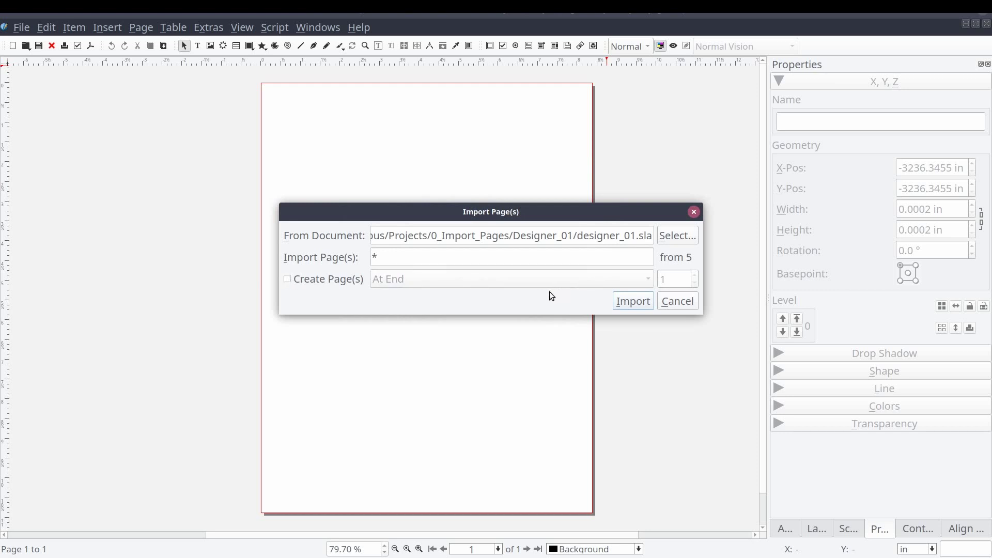
left_click(306, 280)
left_click(643, 279)
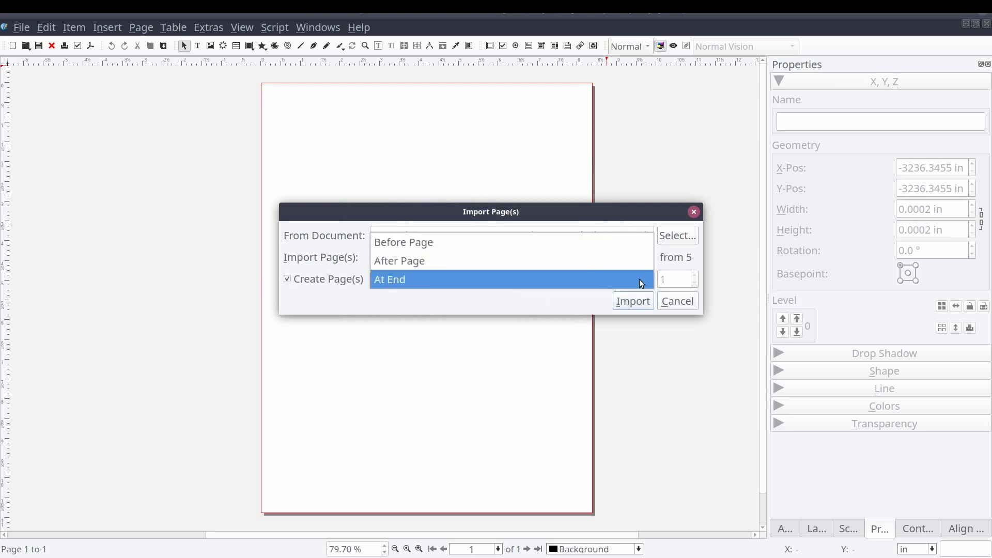
left_click(431, 248)
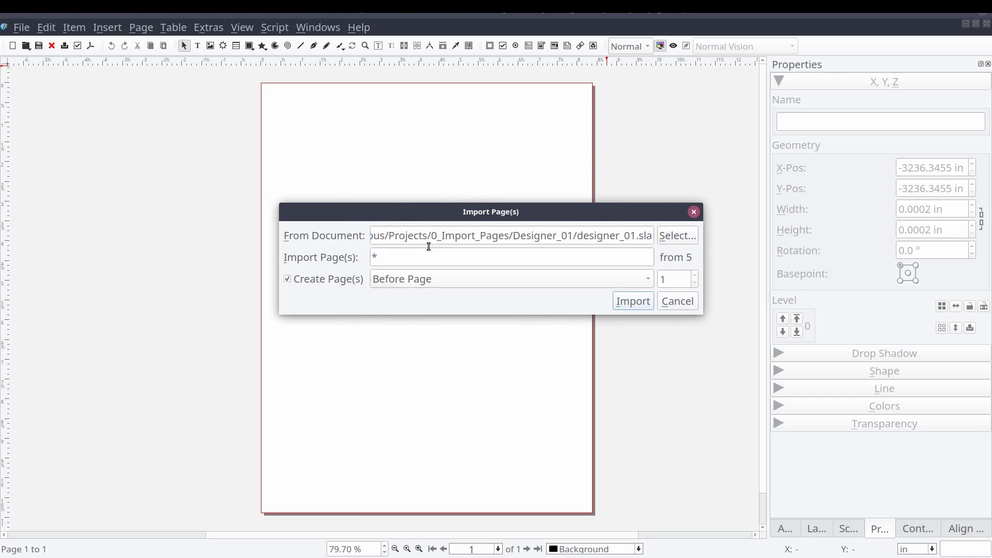
left_click(626, 303)
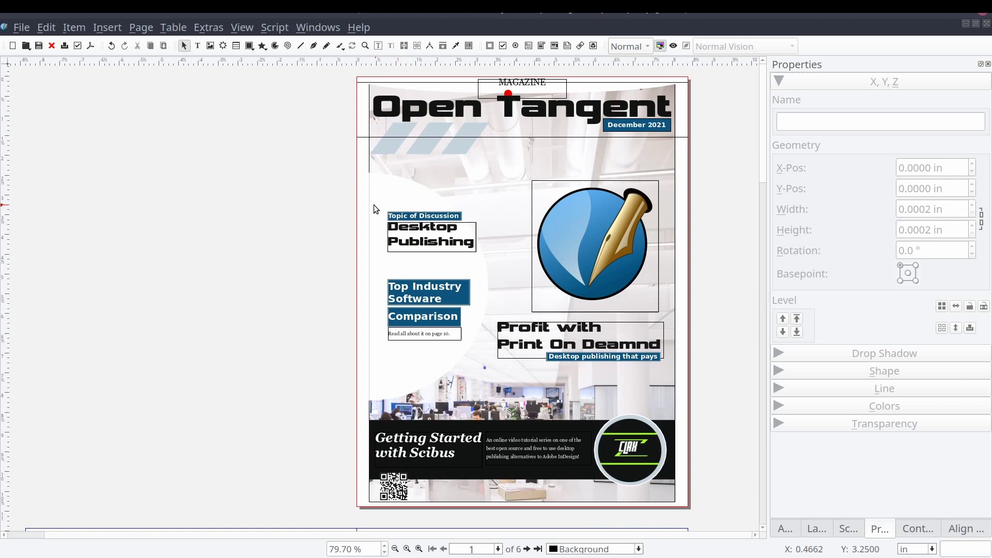
- Reduce the circular printer photo's contour scale from 10% to 5% and apply it
scroll(333, 204, "down", 15)
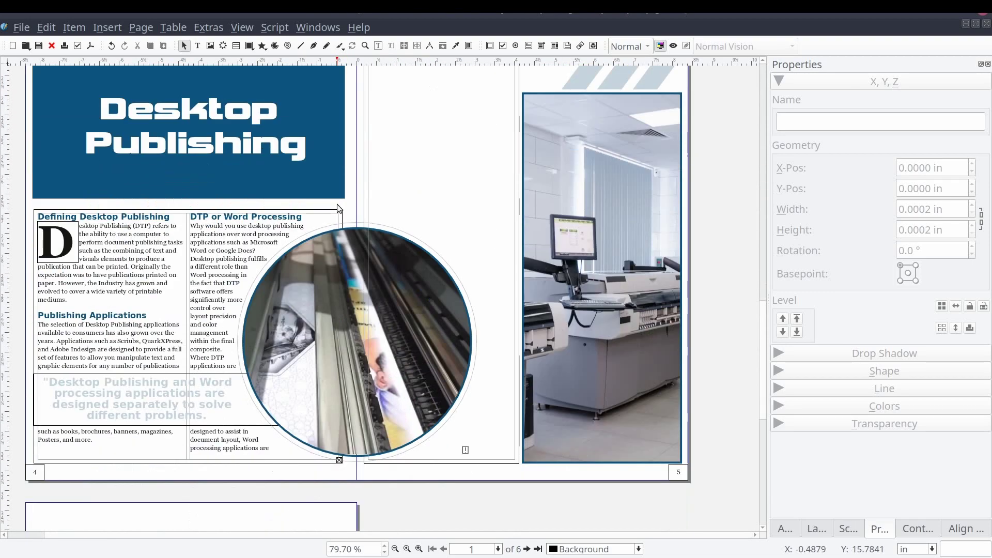
left_click(383, 181)
left_click(447, 198)
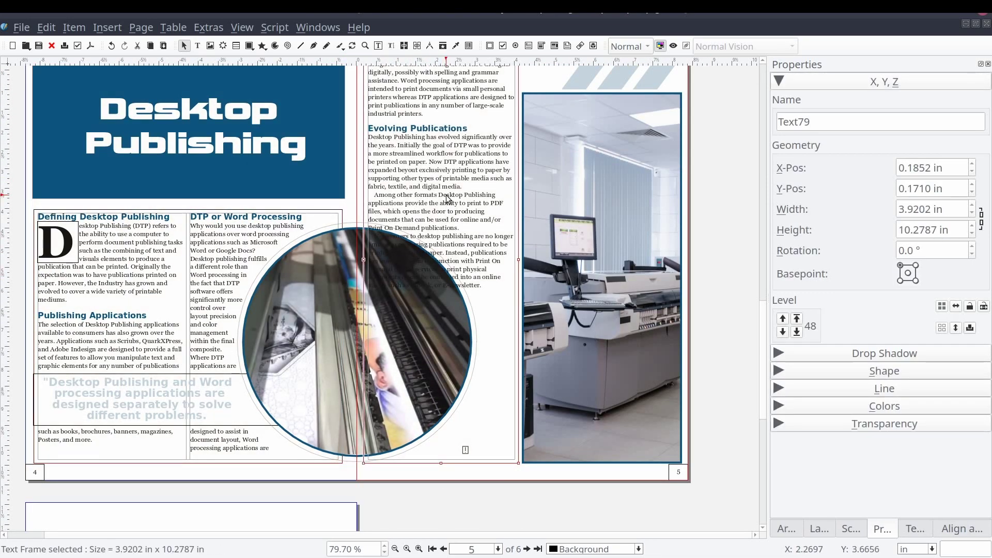
left_click(446, 362)
left_click(853, 390)
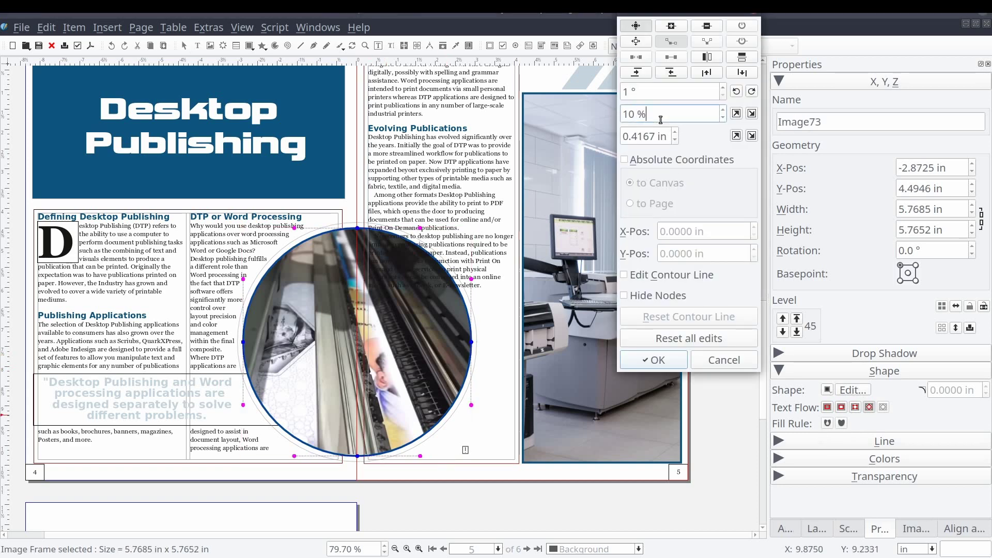
key("BackSpace")
key("BackSpace")
type("5")
left_click(736, 114)
left_click(654, 359)
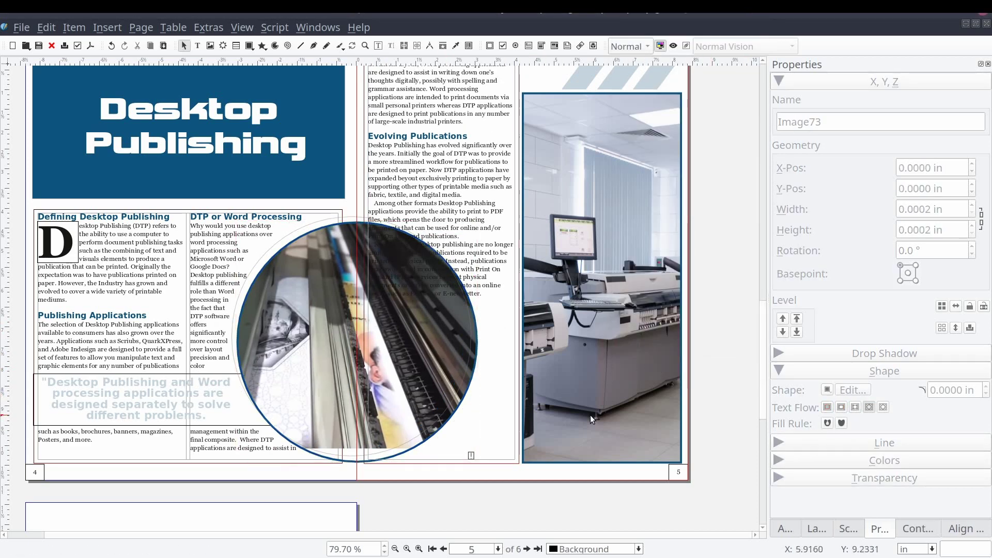
- Delete the blank page 6, leaving five pages
scroll(494, 411, "down", 8)
left_click(141, 27)
left_click(154, 79)
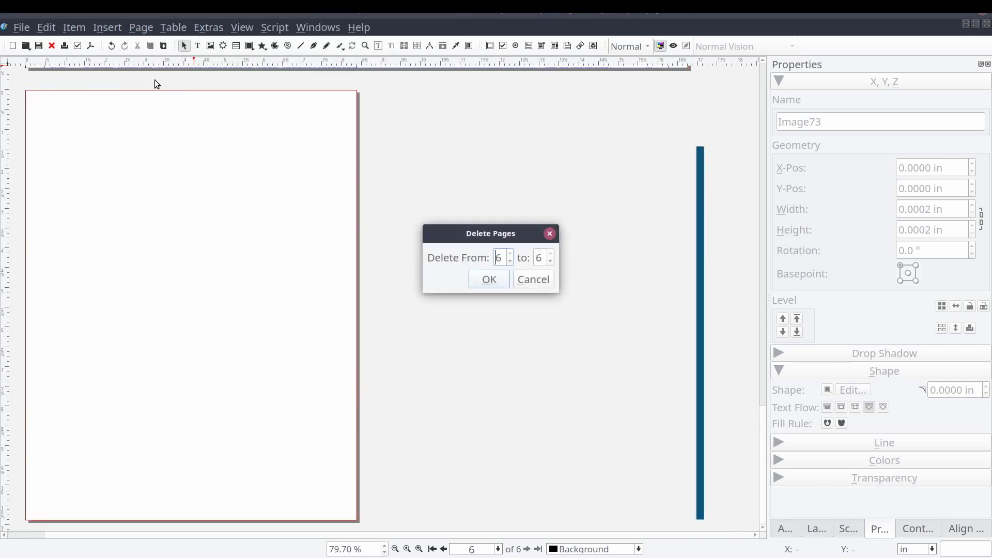
left_click(484, 279)
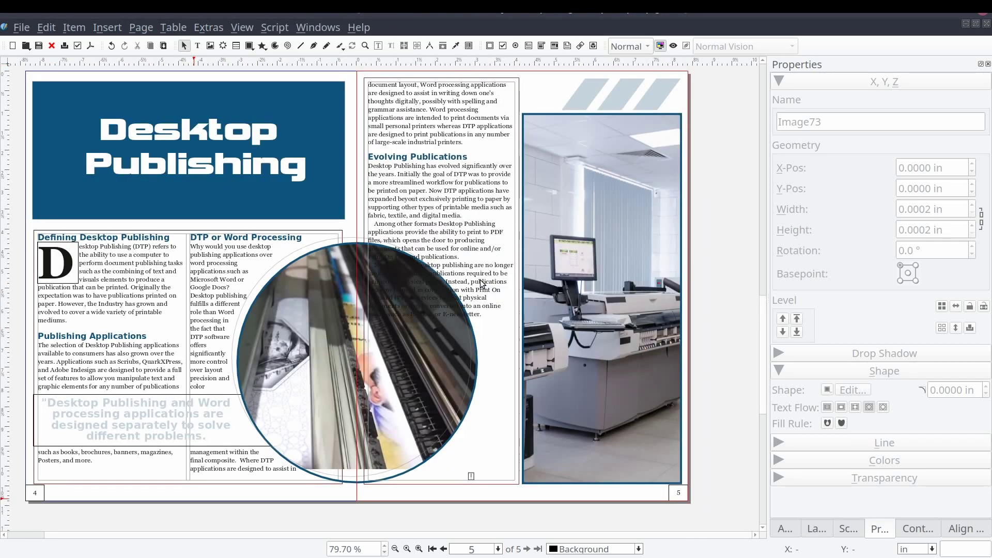
- Choose Designer_02/designer_02.sla as the source document for Page > Import
left_click(141, 27)
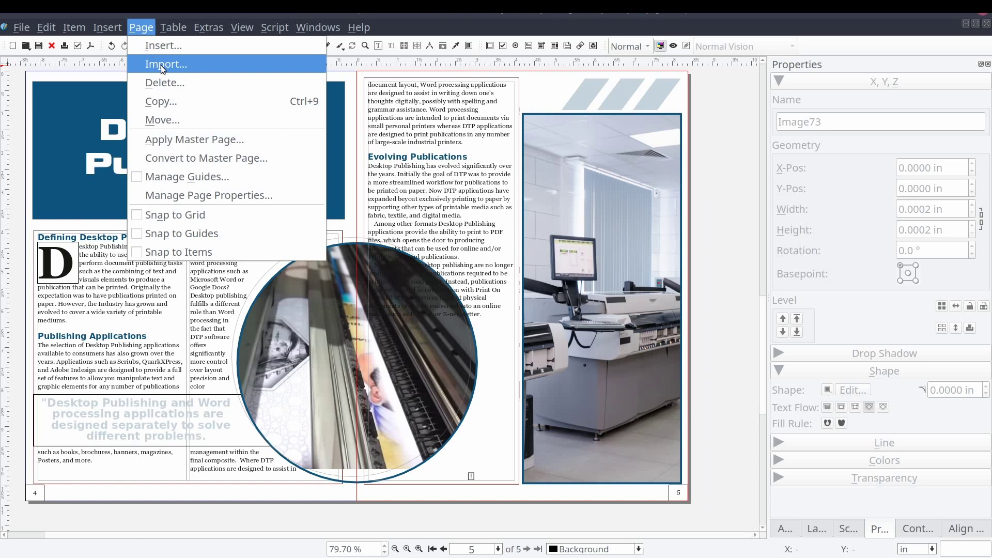
left_click(191, 63)
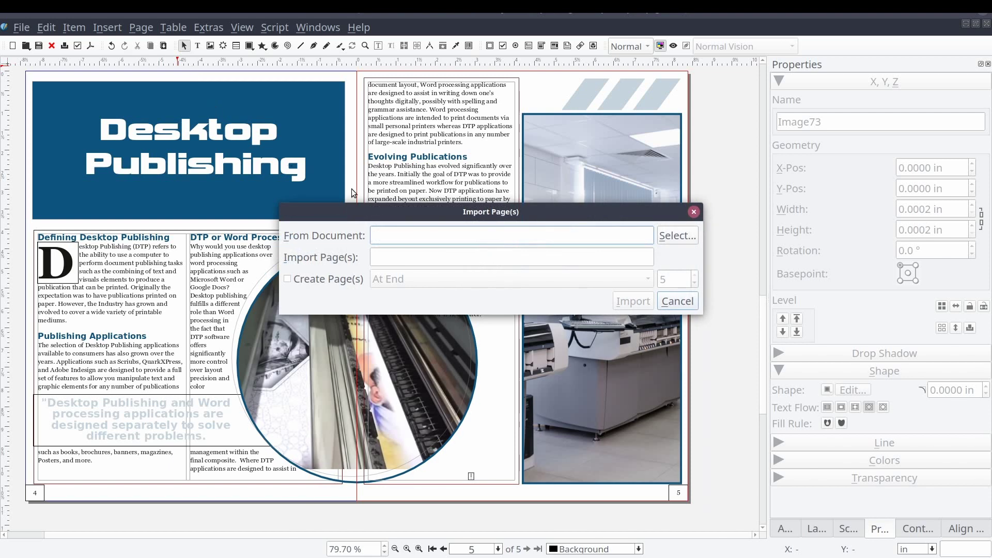
left_click(670, 239)
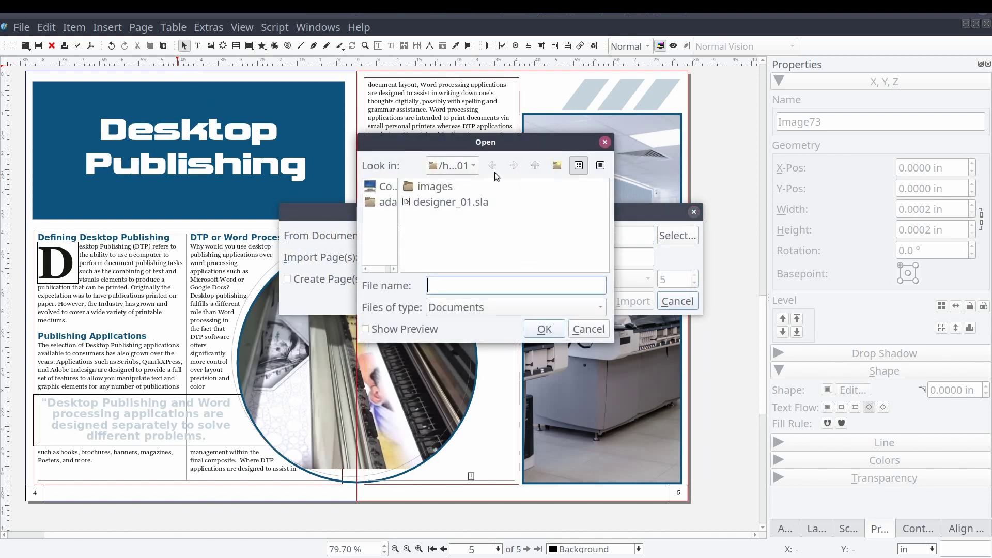
left_click(535, 165)
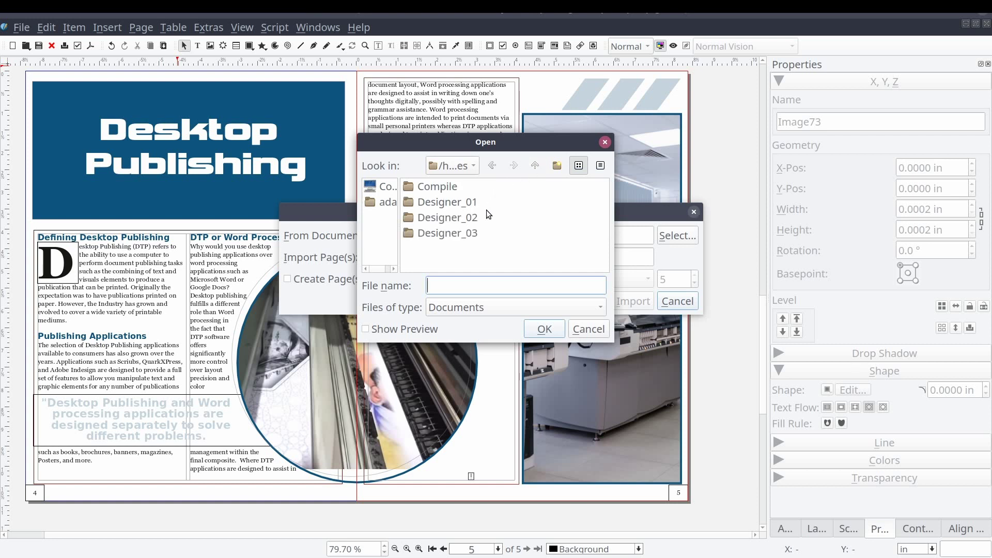
double_click(467, 219)
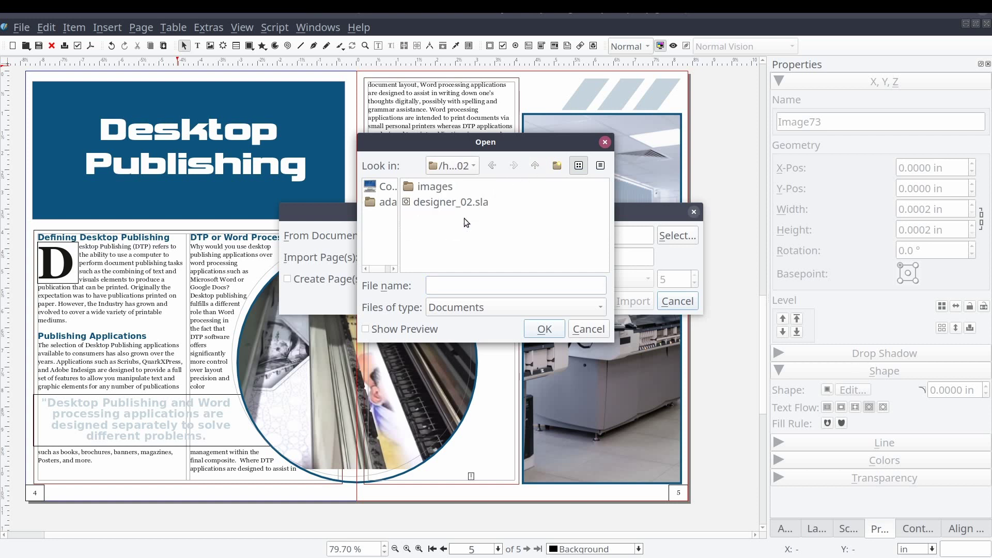
left_click(466, 202)
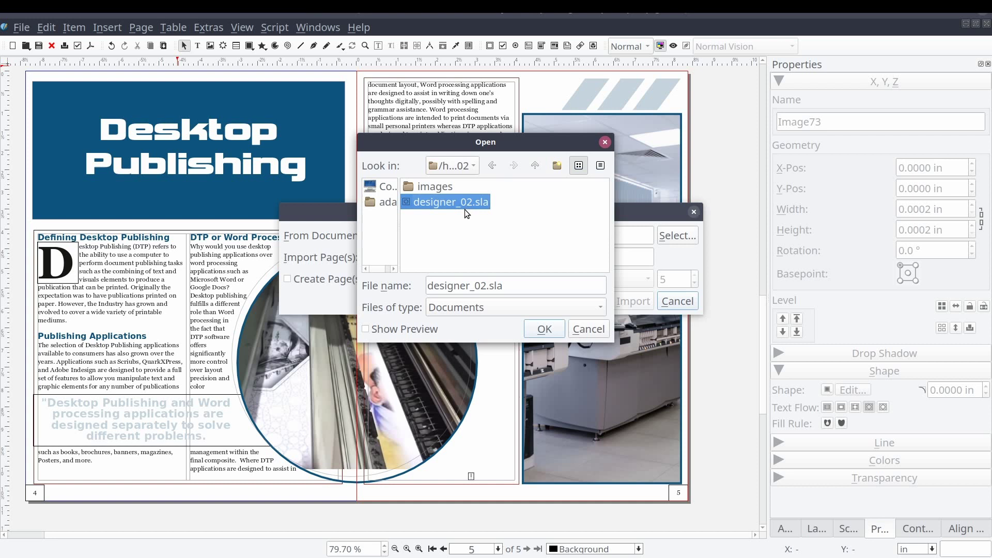
left_click(543, 330)
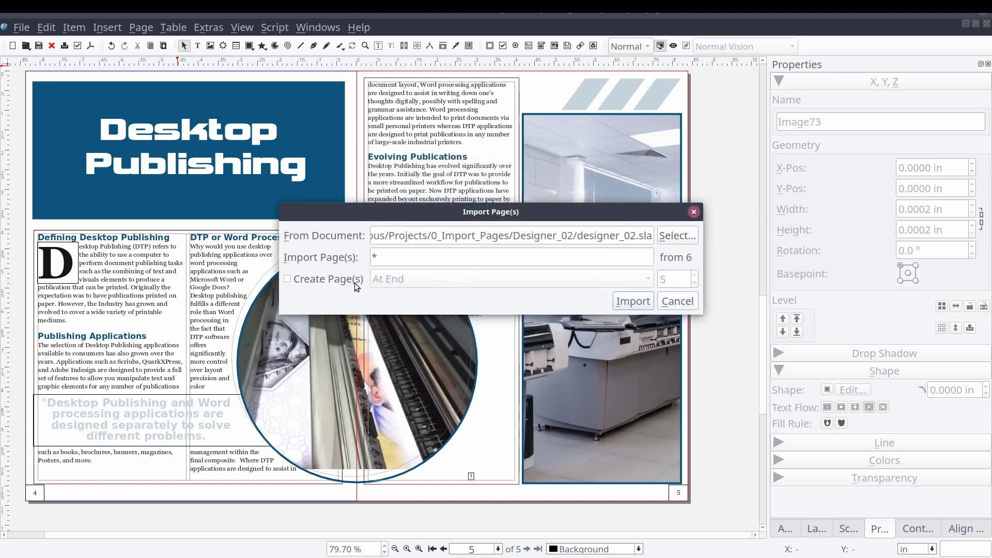
- Import all six pages as new pages created at the end
left_click(317, 283)
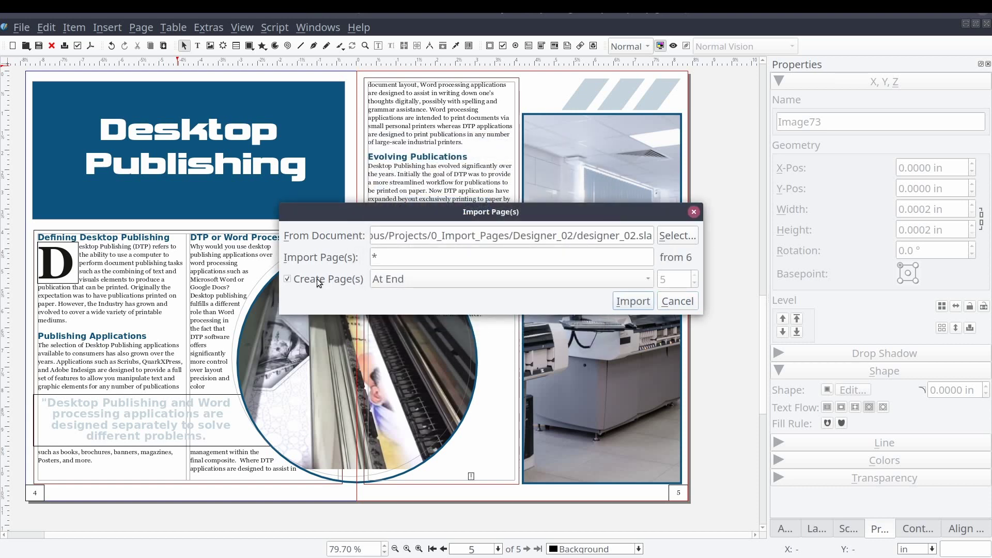
left_click(317, 282)
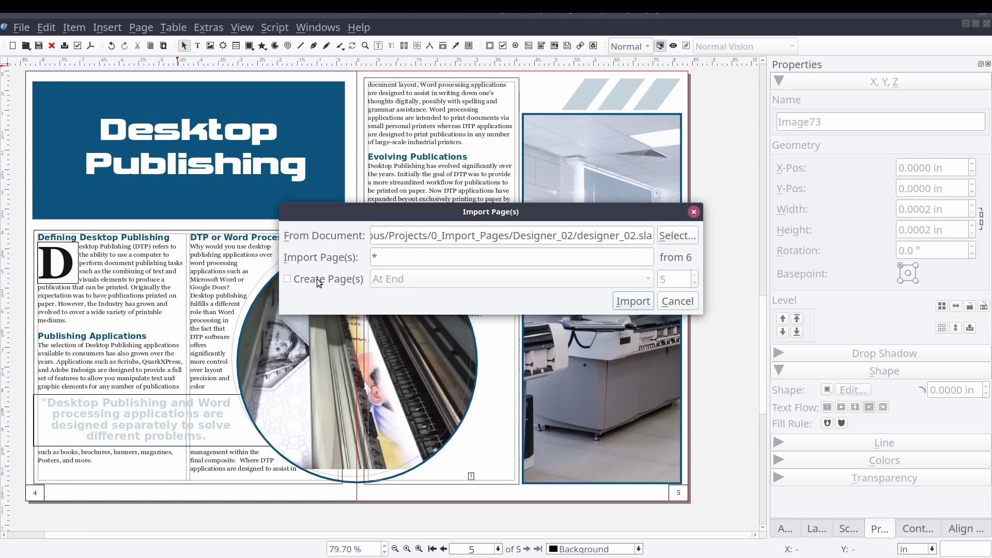
left_click(318, 282)
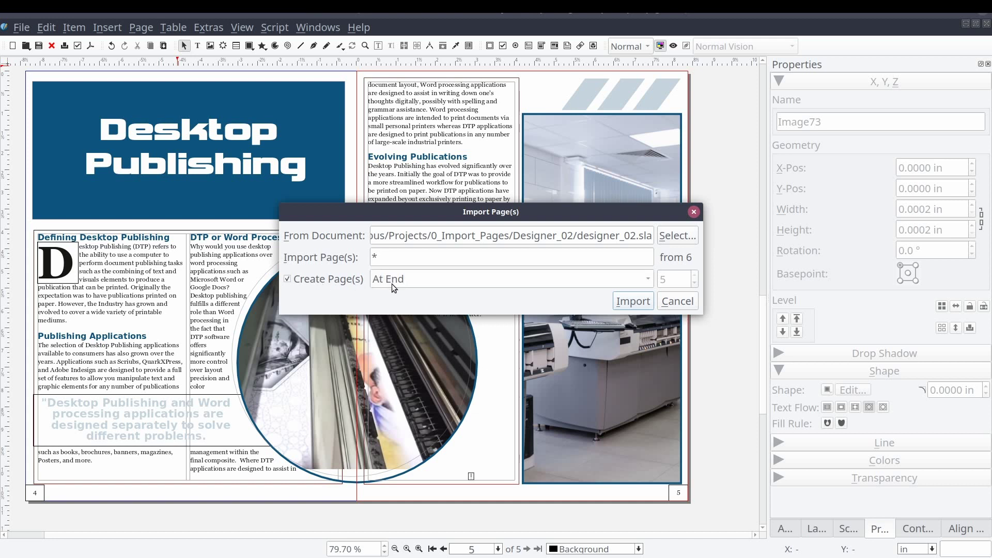
left_click(644, 302)
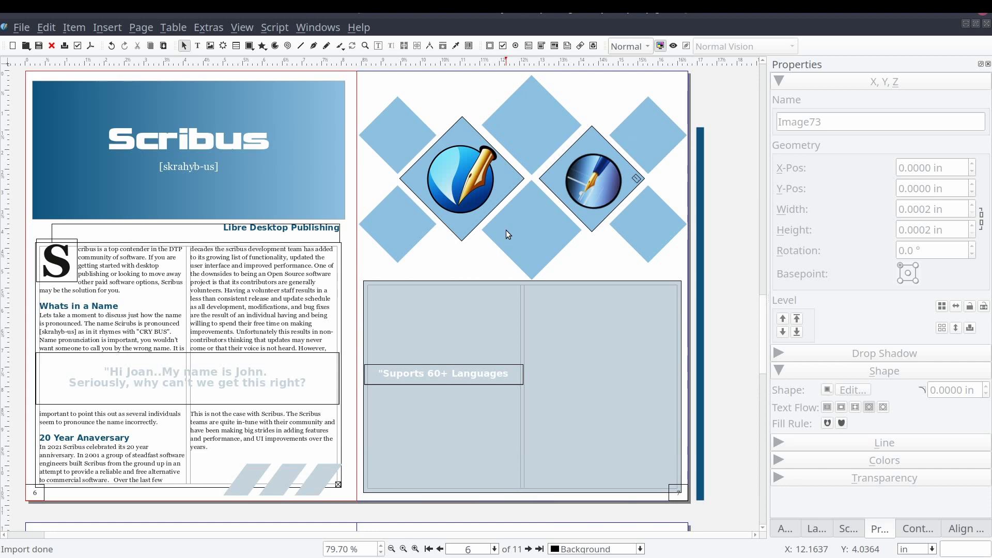
- Link the page 6 article frame to page 7's empty text frame
left_click(318, 302)
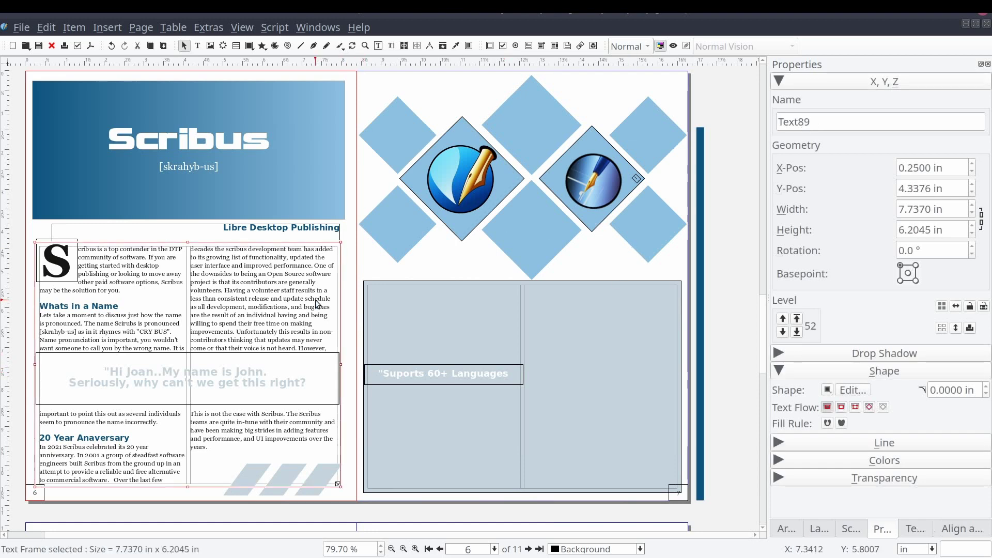
left_click(422, 332, "shift")
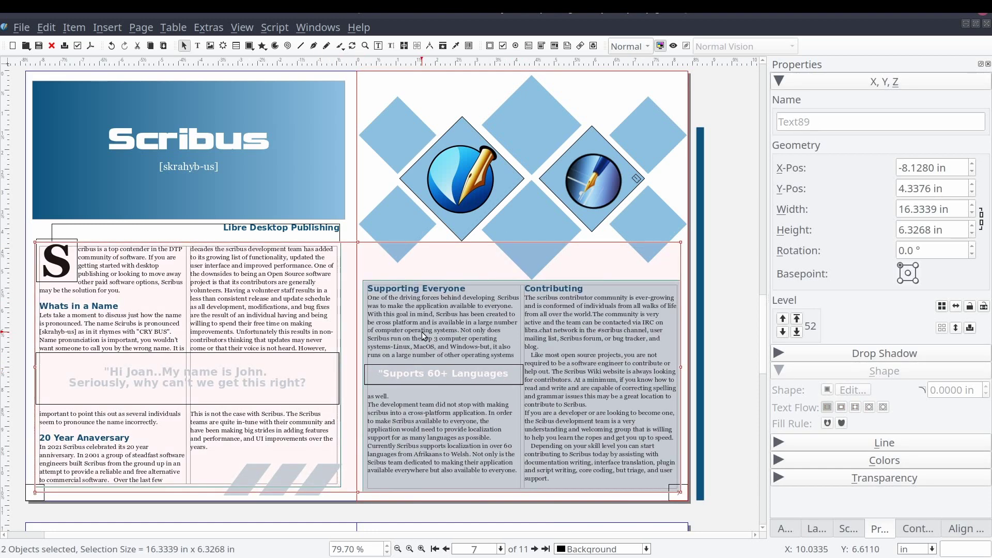
left_click(714, 275)
- Scroll through the imported pages 2–11 up to the final spread
scroll(582, 268, "up", 15)
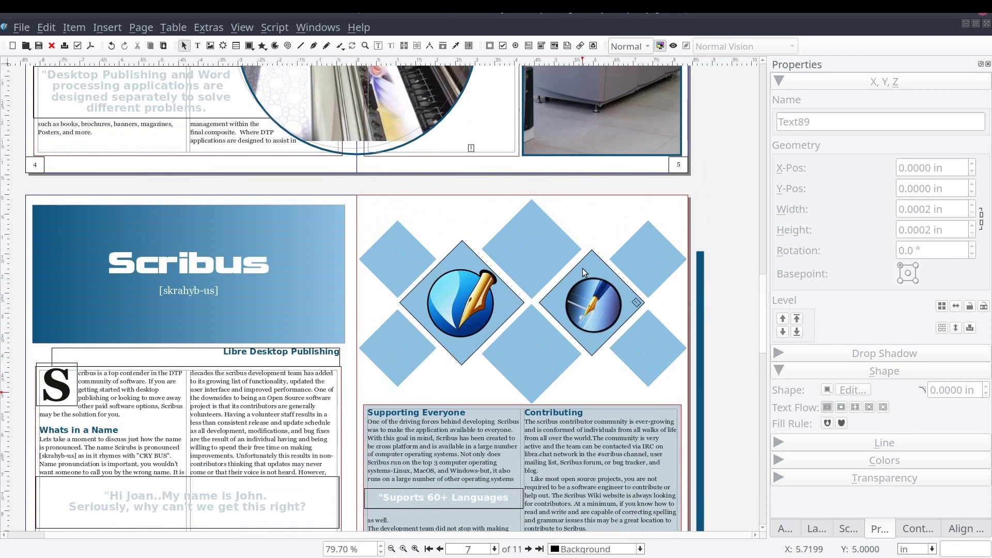
scroll(582, 269, "up", 4)
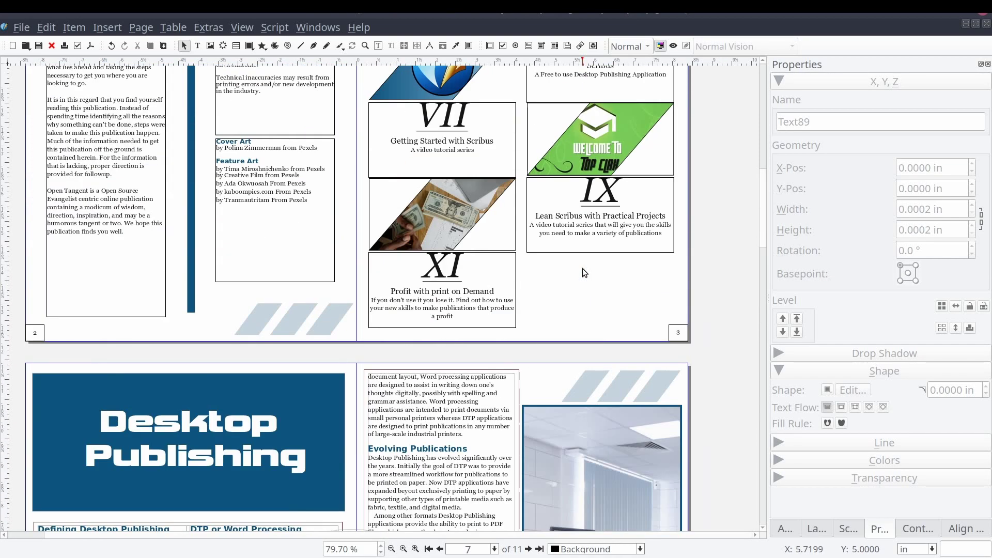
scroll(584, 268, "down", 14)
scroll(586, 274, "down", 15)
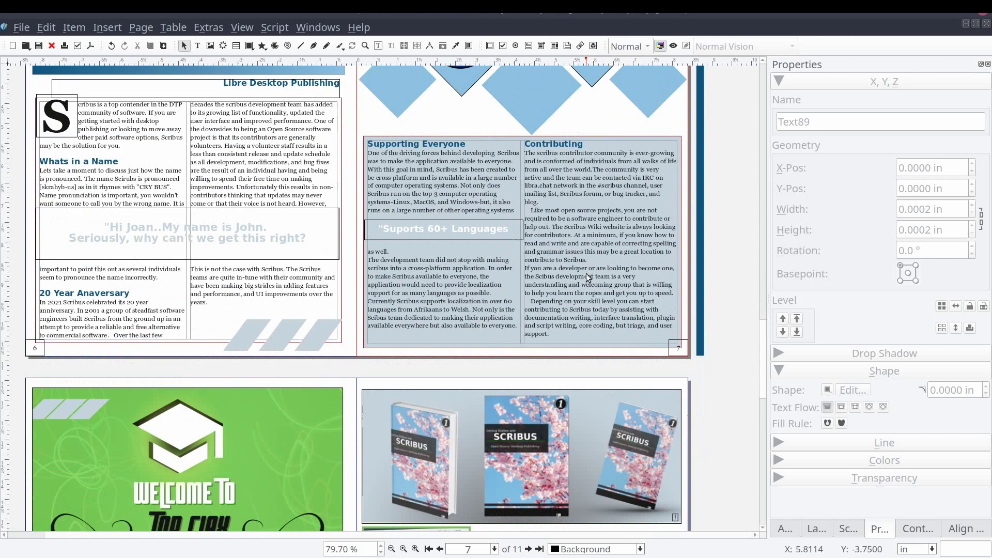
scroll(586, 274, "down", 1)
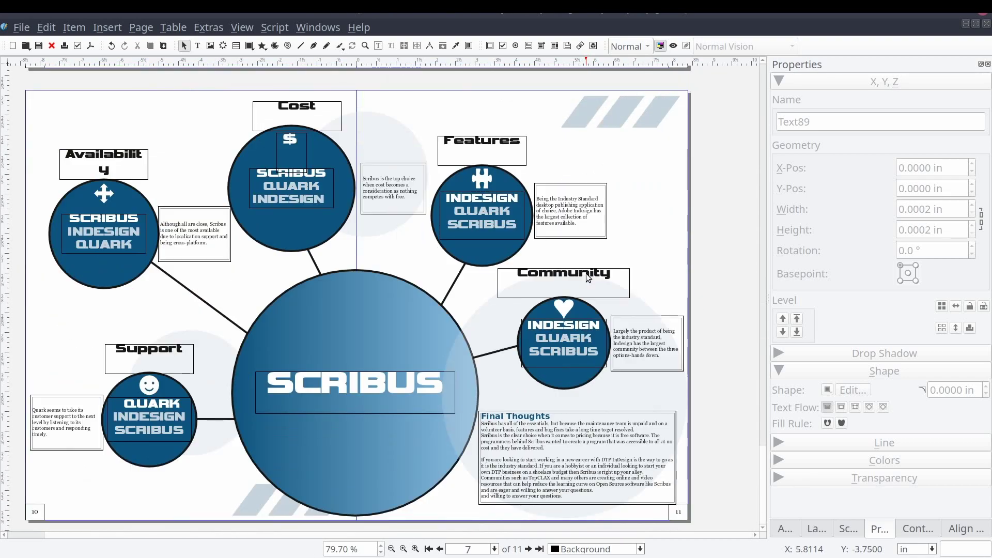
- Import Designer_03/designer_03.sla's four pages as new pages at the end
left_click(144, 28)
left_click(210, 64)
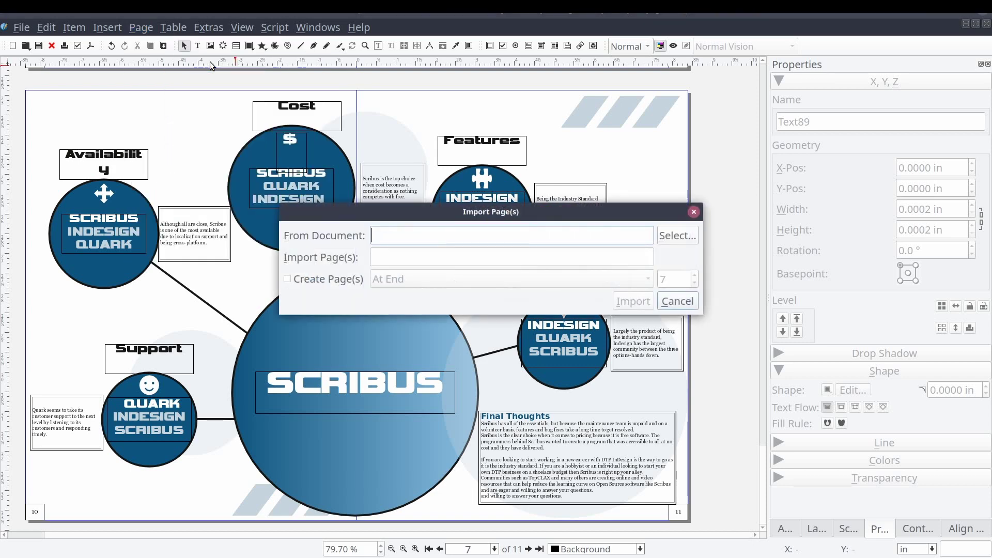
left_click(690, 236)
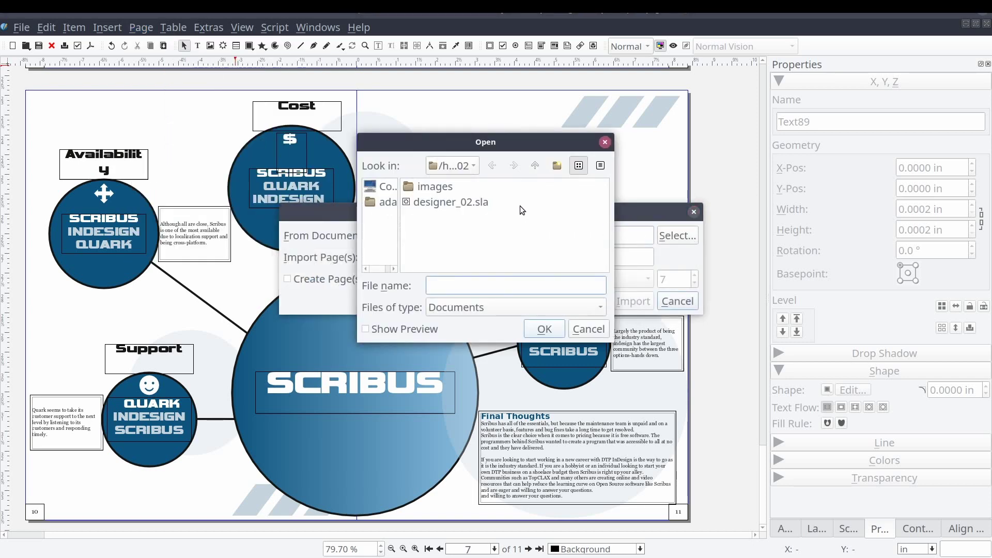
left_click(534, 166)
double_click(445, 233)
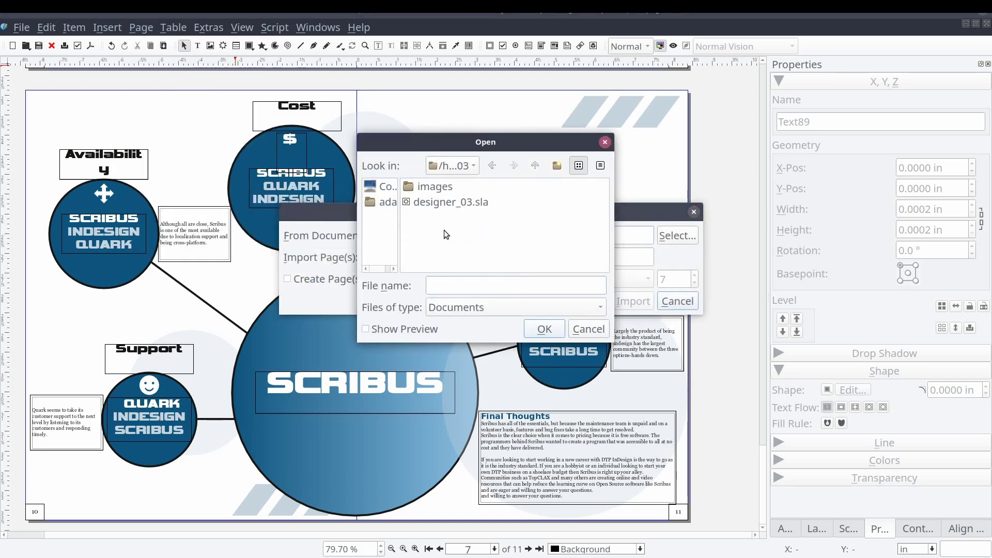
left_click(454, 203)
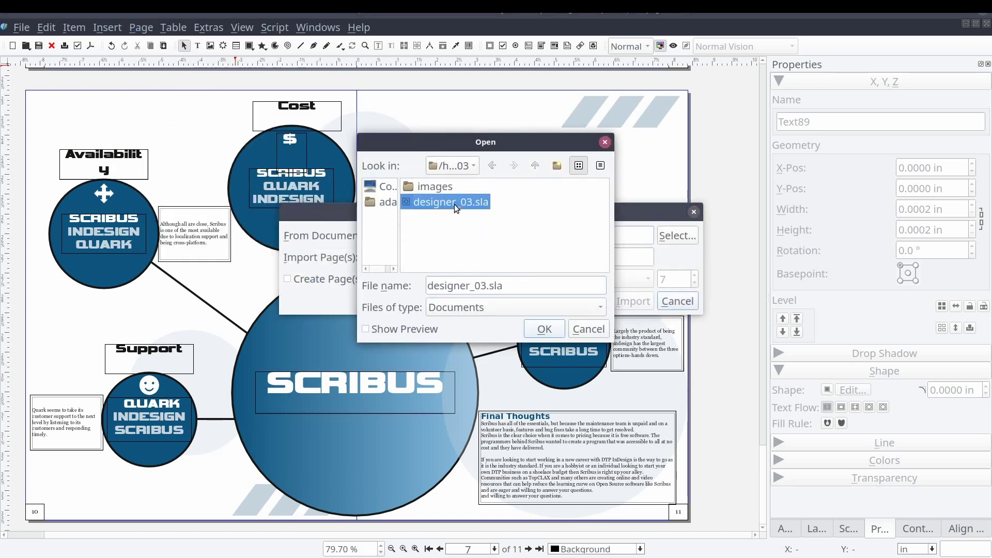
left_click(544, 330)
left_click(350, 281)
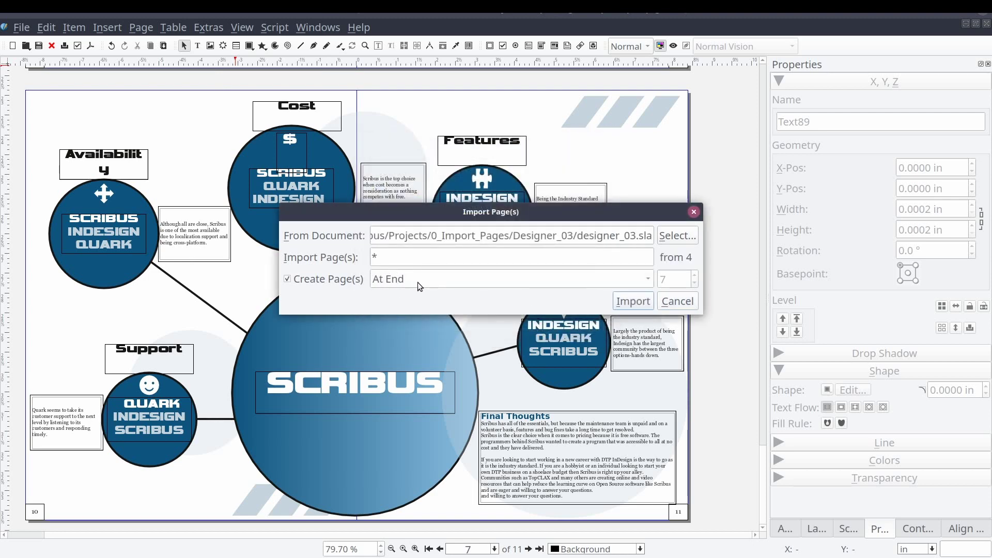
left_click(631, 301)
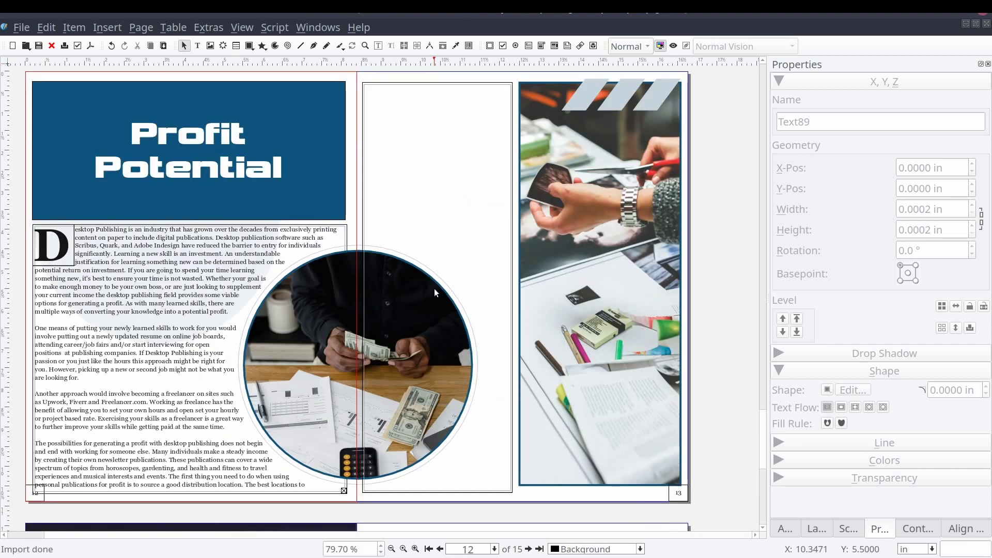
- Link page 12's Profit Potential frame to page 13's empty frame, then scroll to page 14
left_click(274, 243)
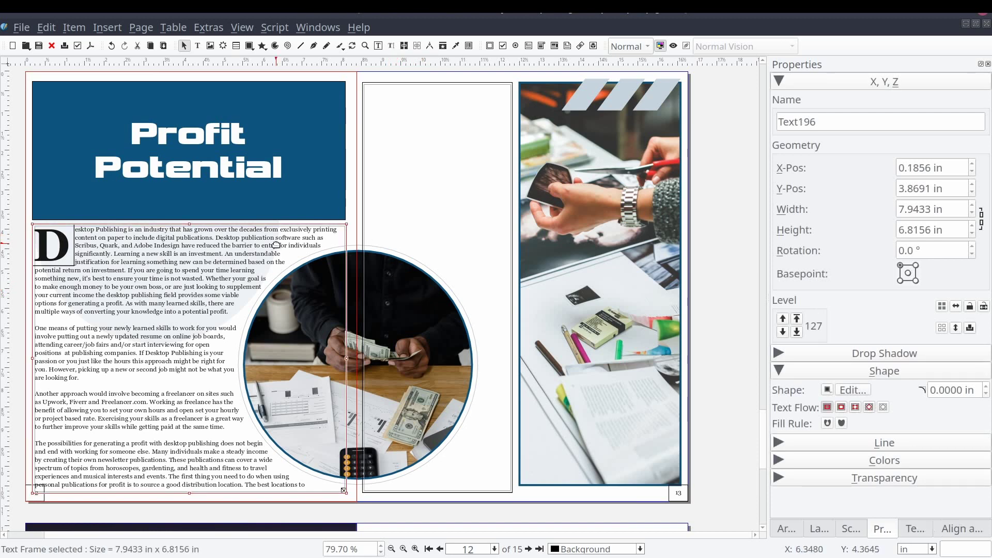
left_click(425, 206, "shift")
key("n")
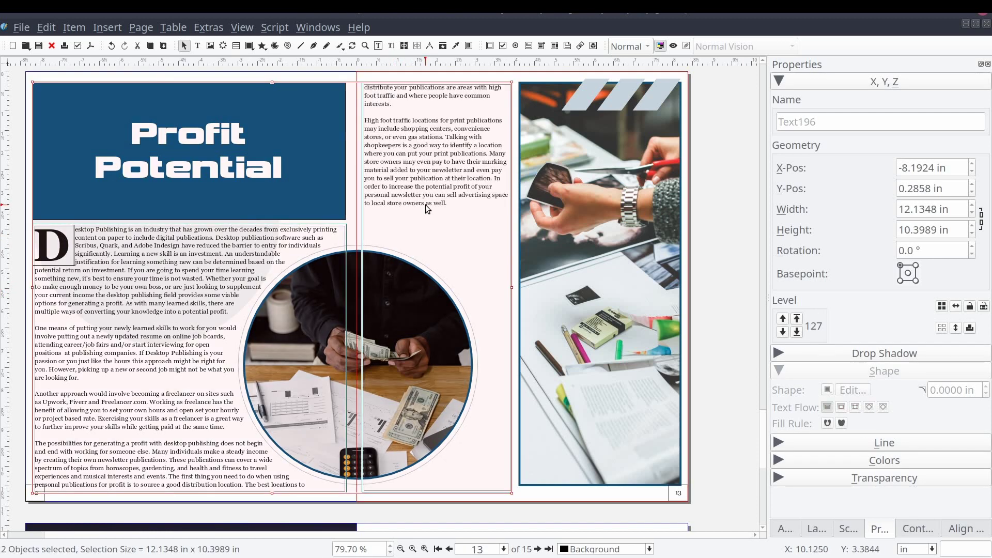
scroll(442, 221, "up", 5)
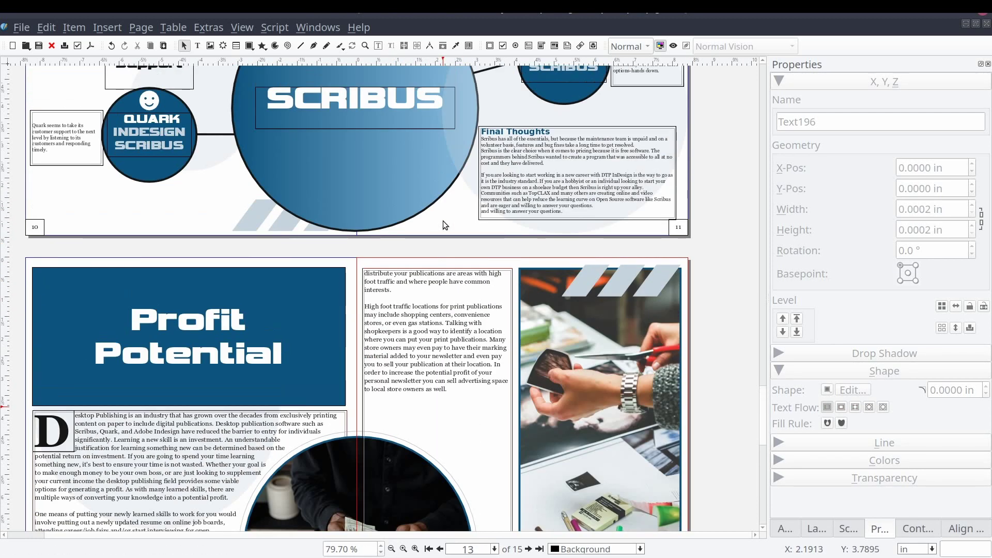
scroll(443, 221, "down", 2)
scroll(442, 221, "down", 15)
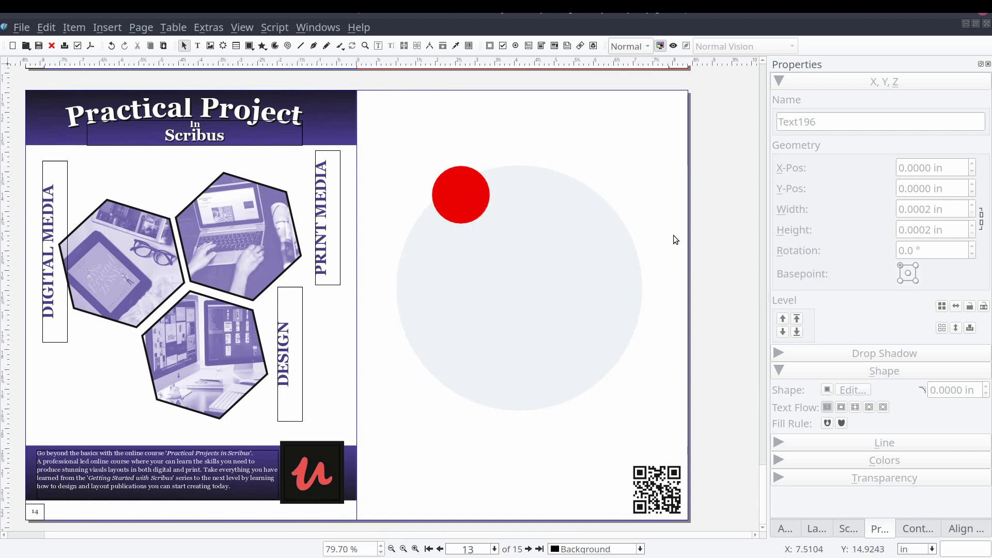
left_click_drag(766, 505, 757, 101)
- Turn on Preview Mode with Ctrl+Alt+P
key("ctrl+alt+p")
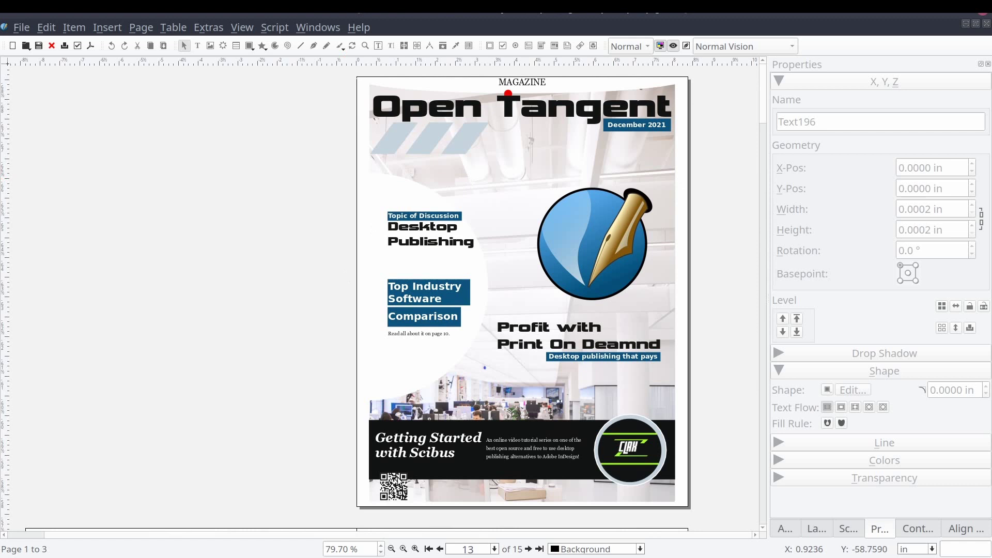